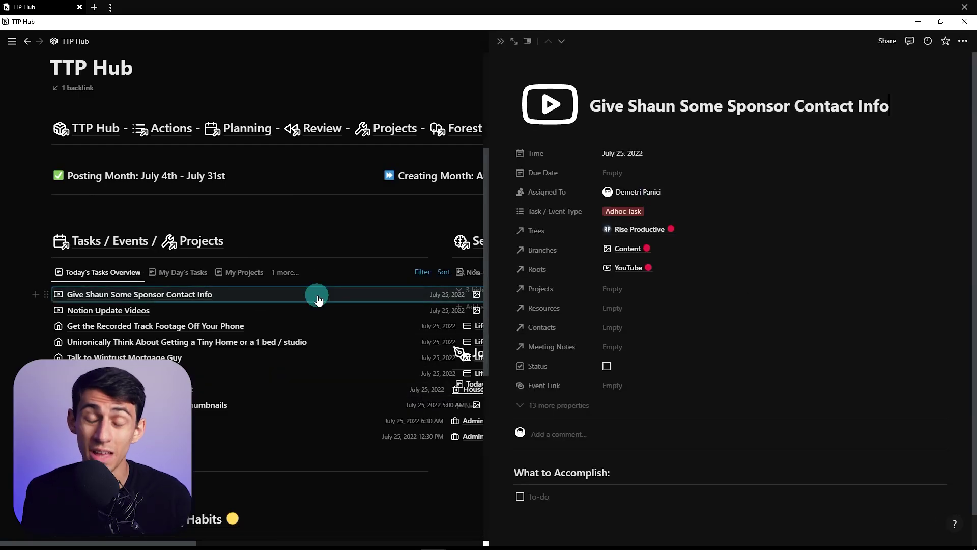
Step: Close the sponsor contact task's side preview so the TTP Hub page fills the window
click(284, 245)
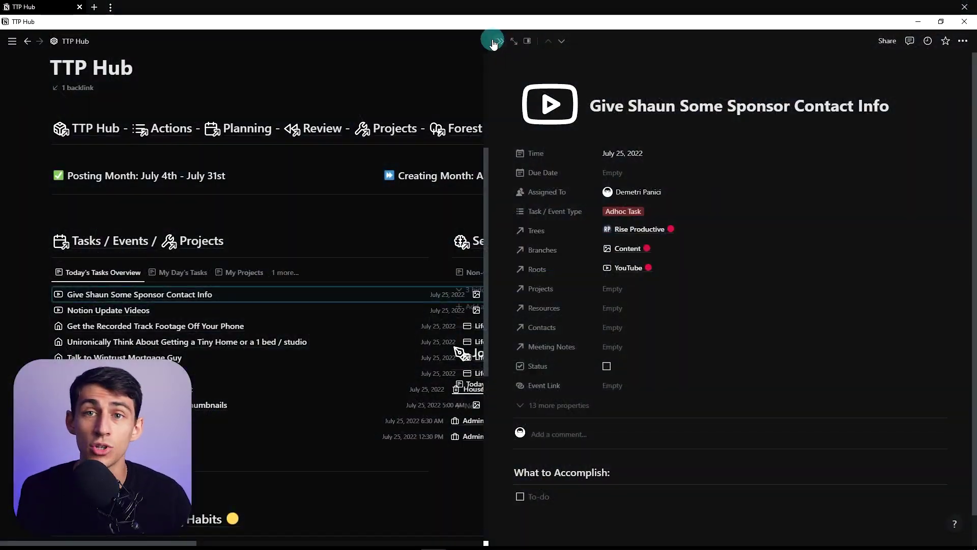
click(493, 42)
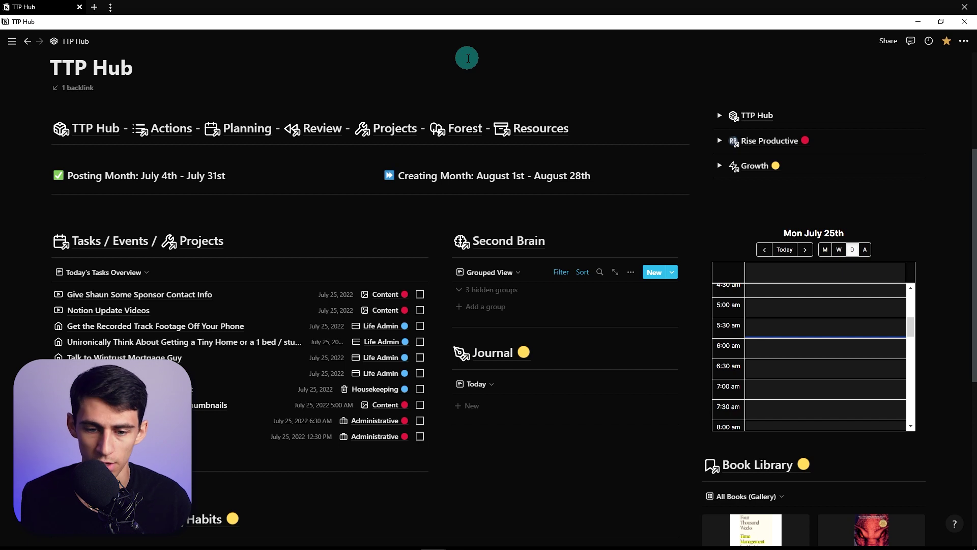
Step: Open the sponsor contact task and switch it to a centred preview
scroll(467, 58, down, 1)
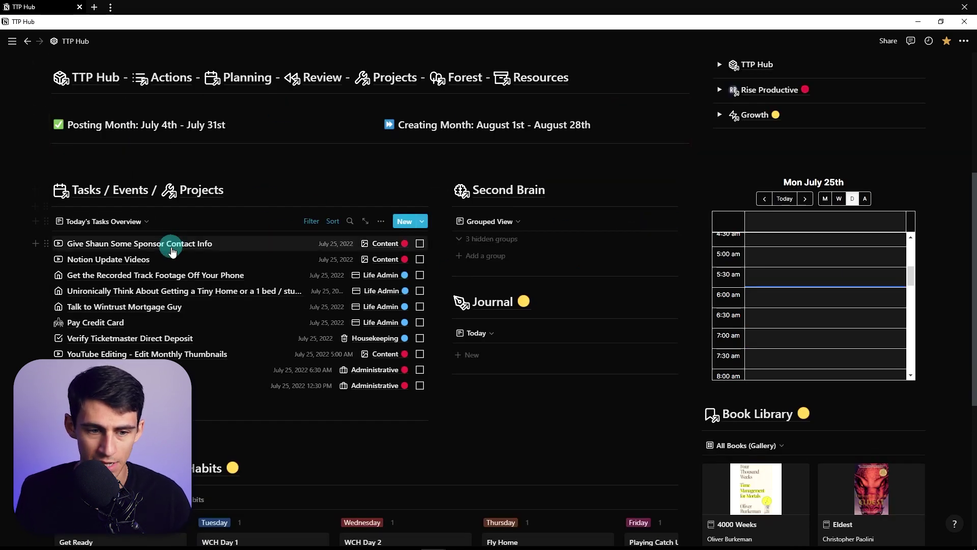
click(168, 243)
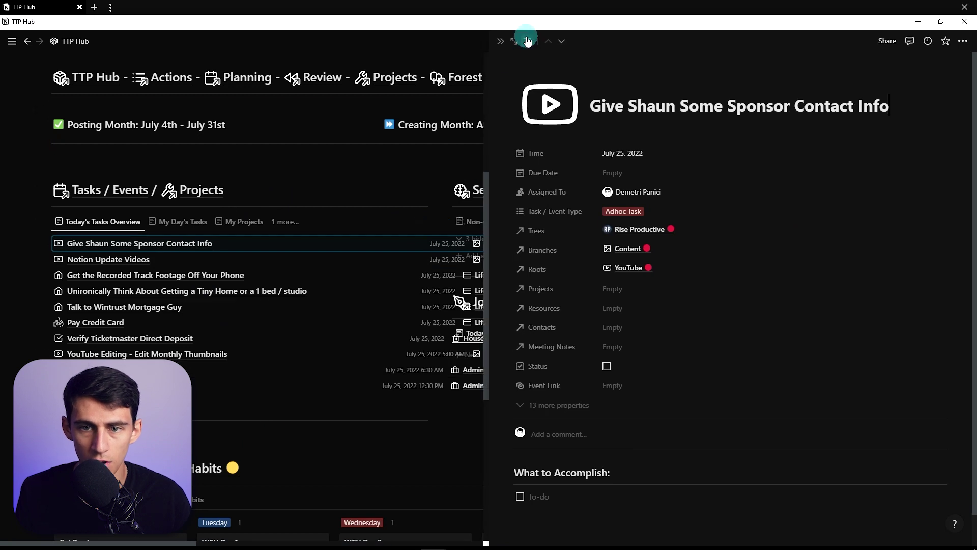
click(528, 41)
click(510, 74)
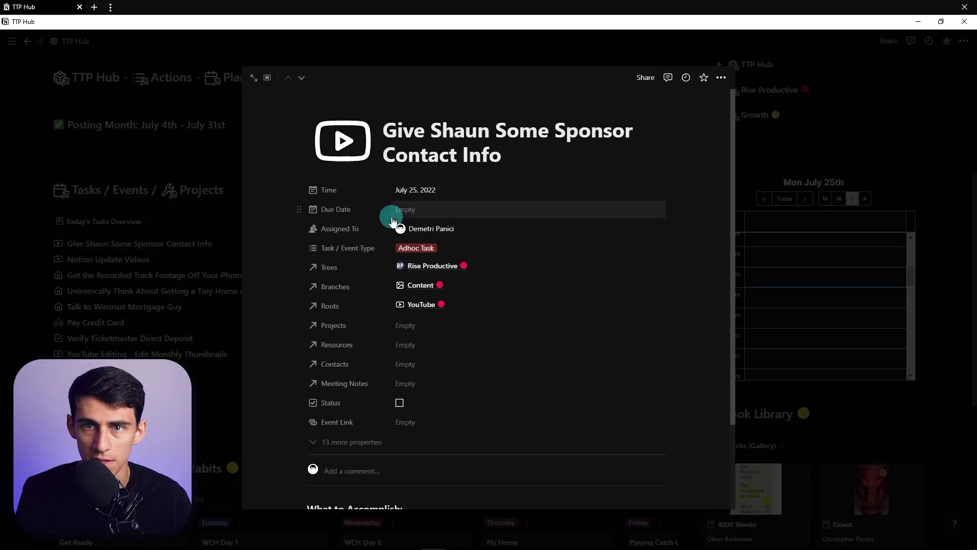
Step: Step through the next tasks, close the centred preview, and open the tiny home task in side peek
click(302, 78)
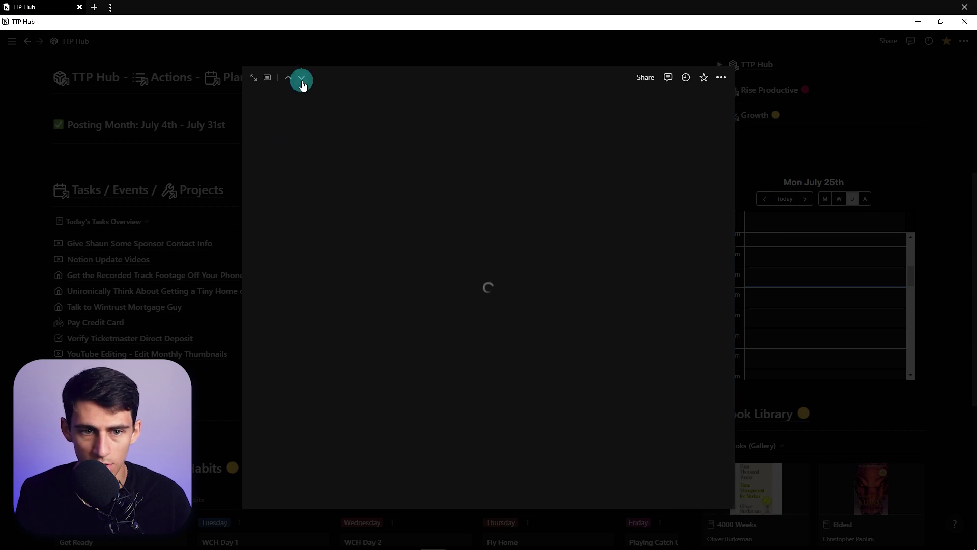
click(302, 78)
click(37, 309)
click(166, 293)
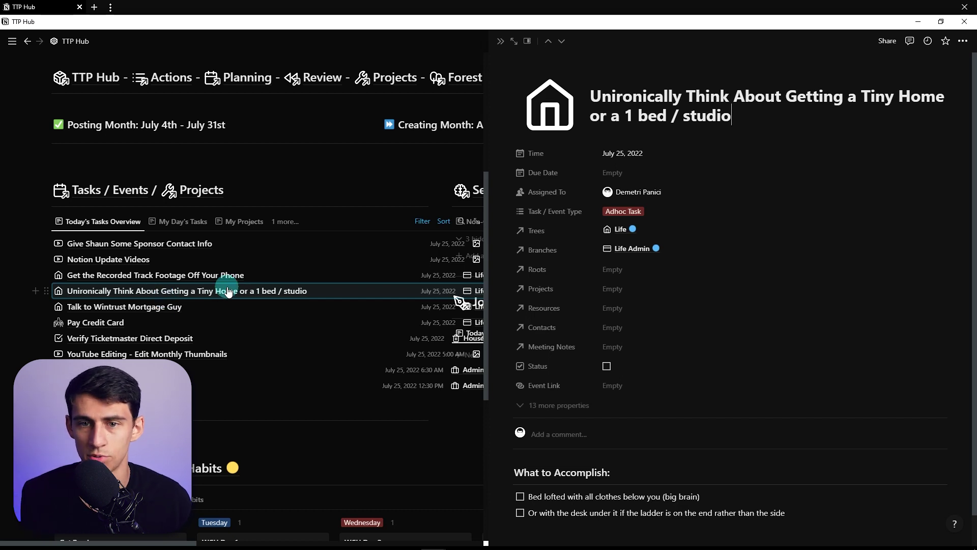
Step: Open the recorded track footage task as a full page, then go back to the TTP Hub
click(260, 282)
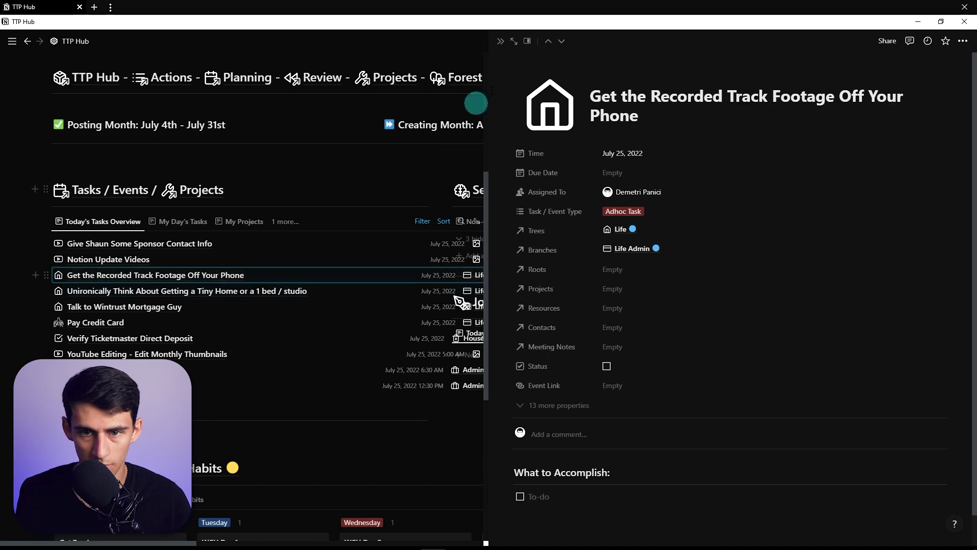
click(528, 40)
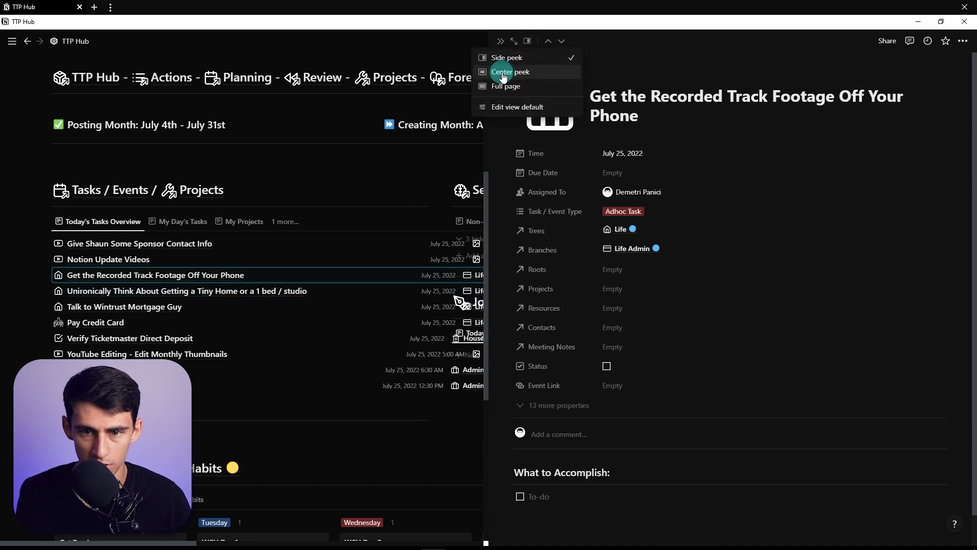
click(534, 86)
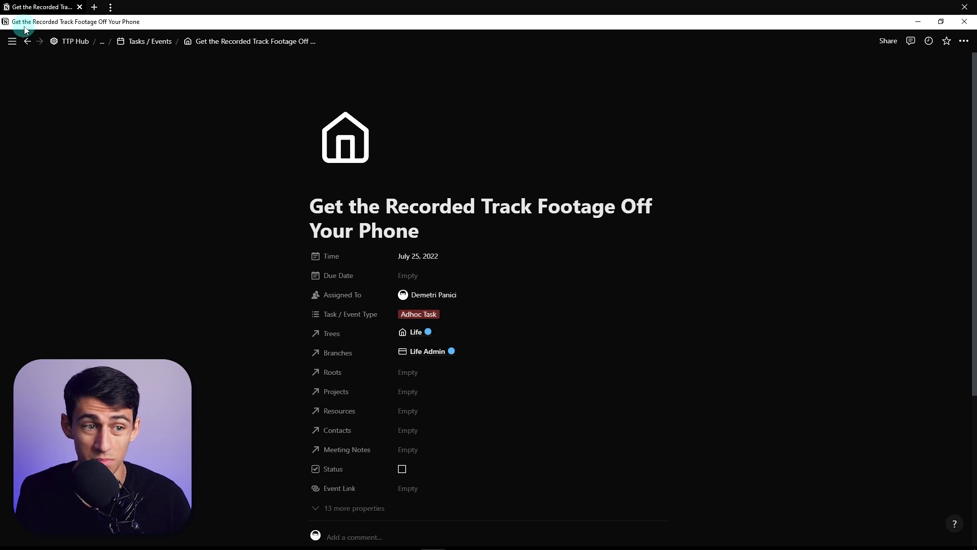
click(28, 41)
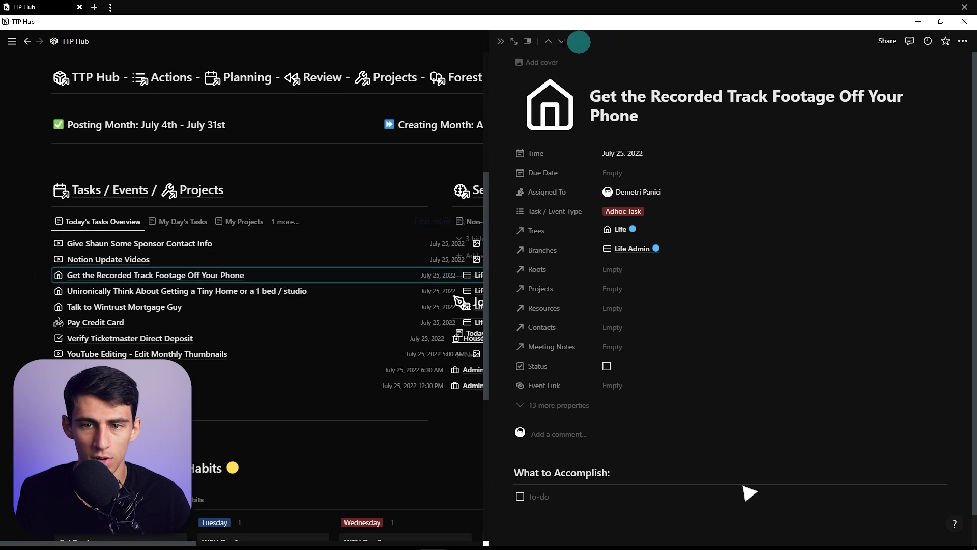
Step: Confirm the task list's view default opens pages in Side peek, then close the Layout settings and preview
click(527, 41)
click(506, 108)
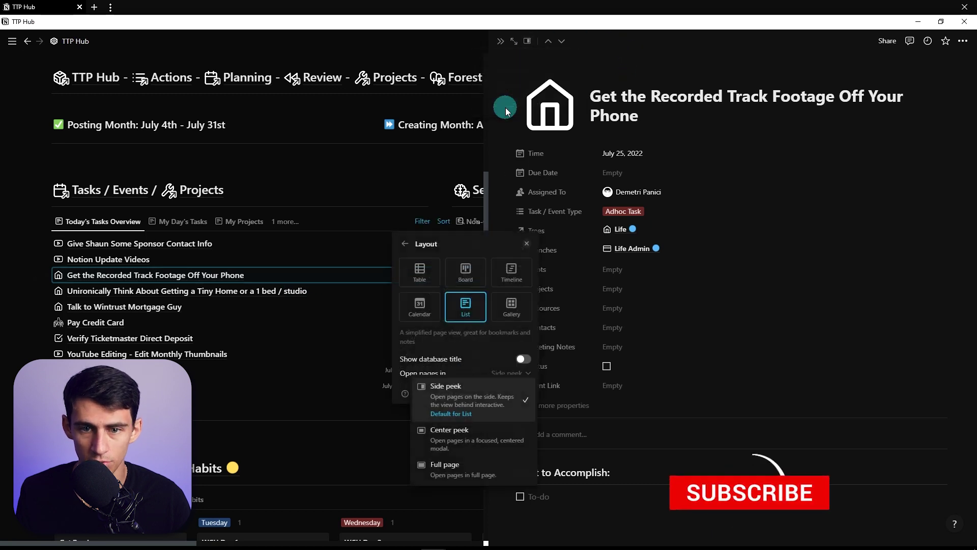
click(528, 41)
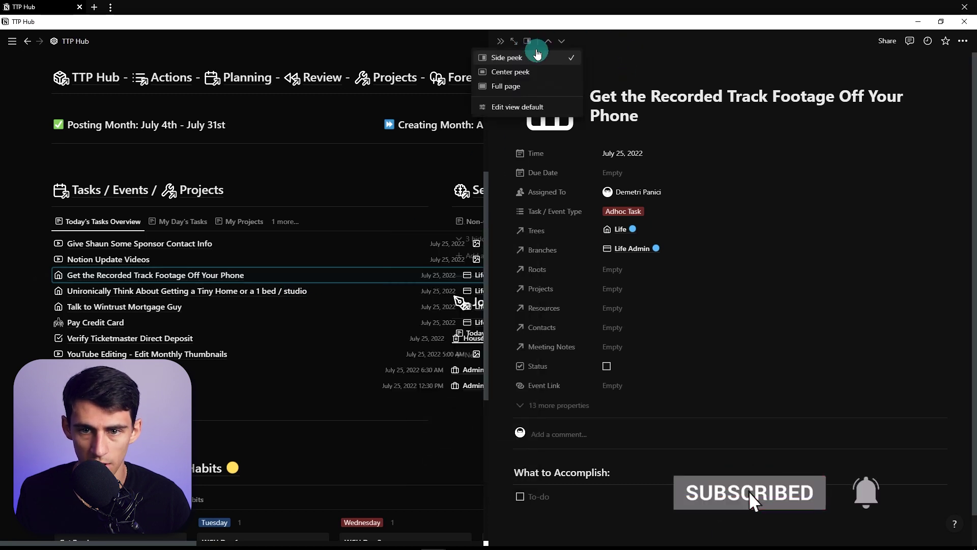
click(515, 108)
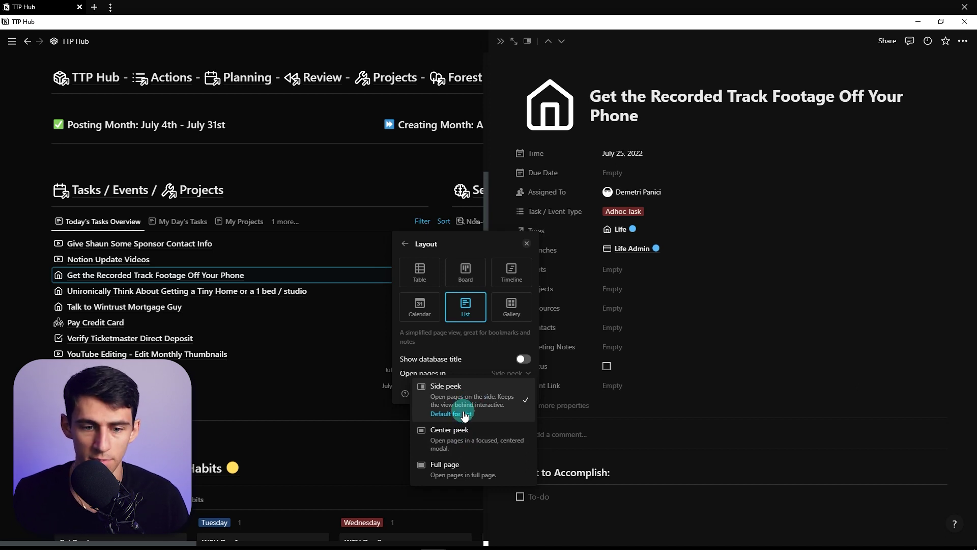
click(289, 267)
click(336, 176)
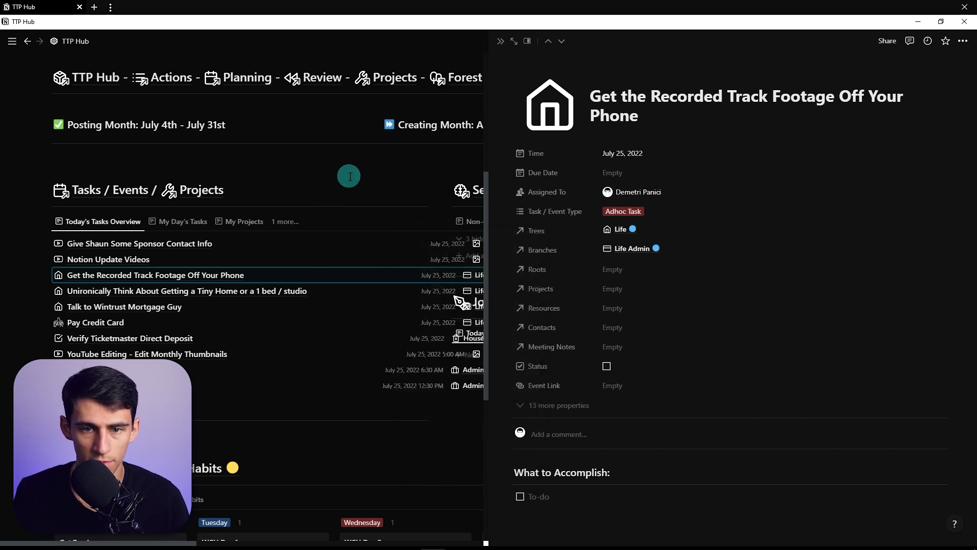
click(351, 176)
Step: Go from Rise Productive to the YouTube page and move the Content Calendar back to June 2022
click(767, 90)
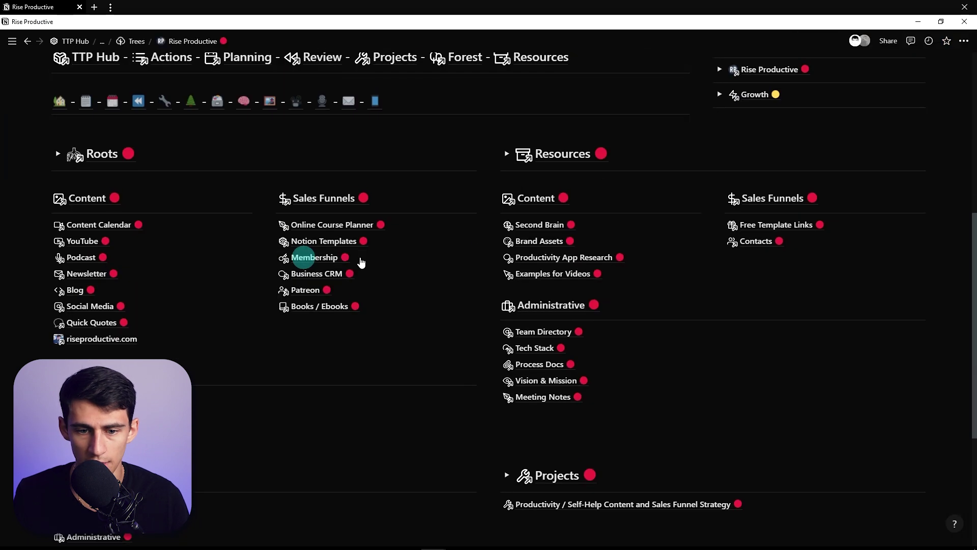
scroll(674, 135, up, 1)
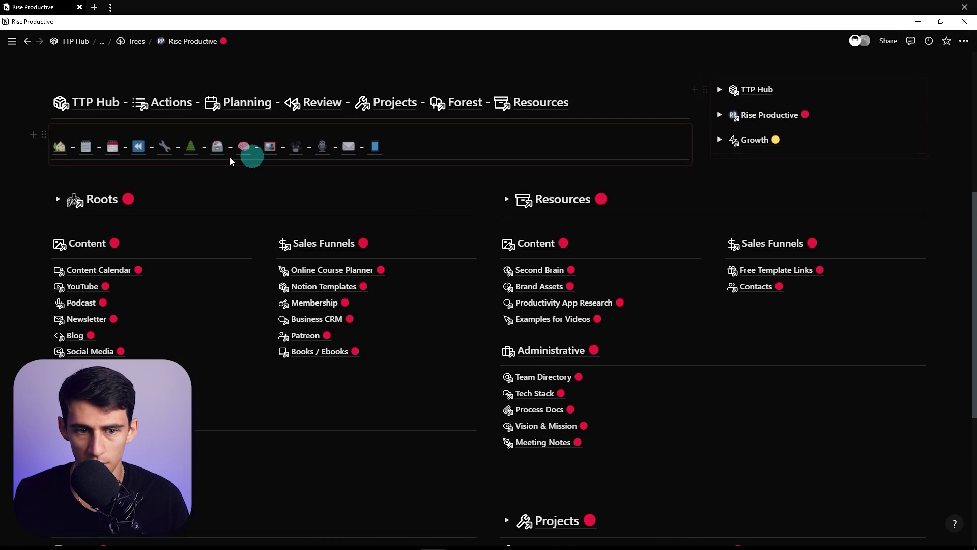
click(297, 146)
scroll(860, 141, down, 9)
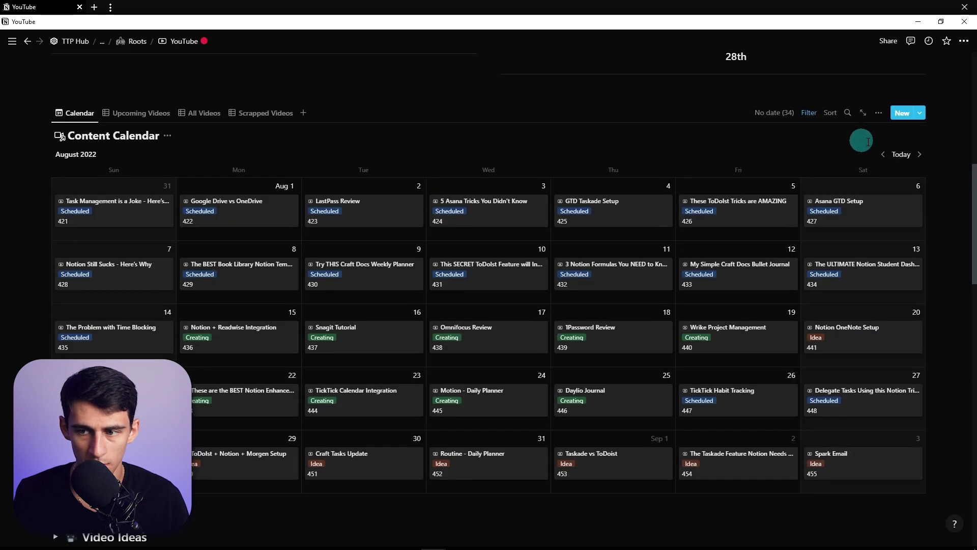
click(884, 154)
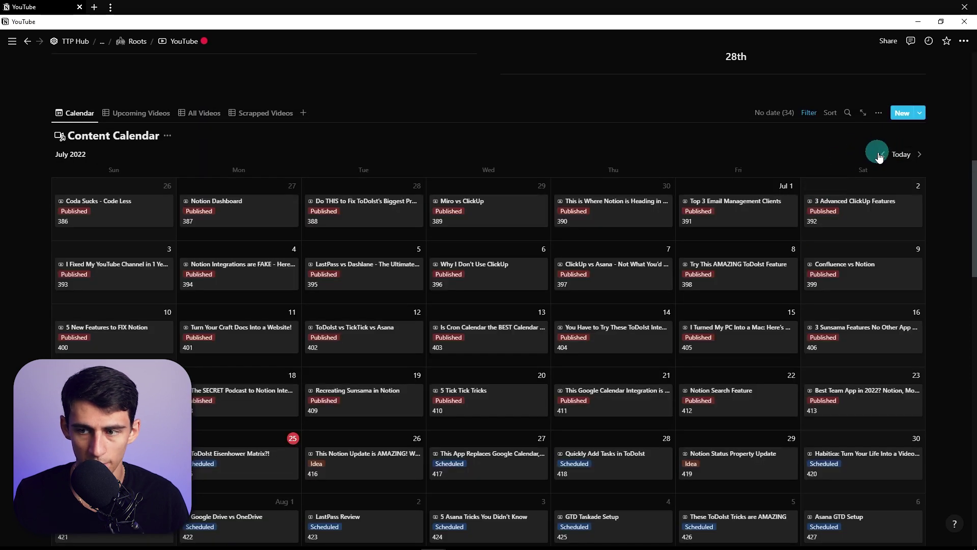
click(878, 151)
Step: Open the June 7 video and set the calendar's view default to open pages as Full page
click(330, 269)
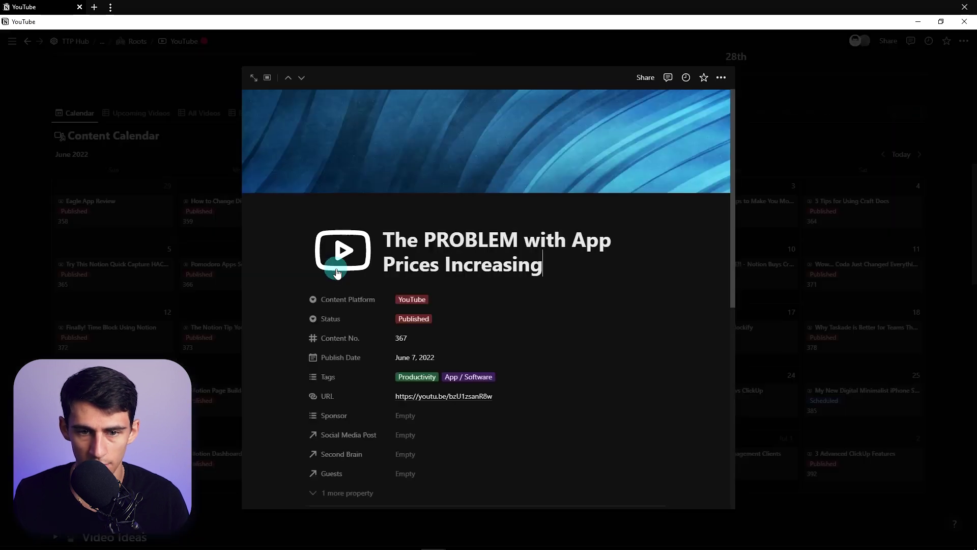
click(271, 77)
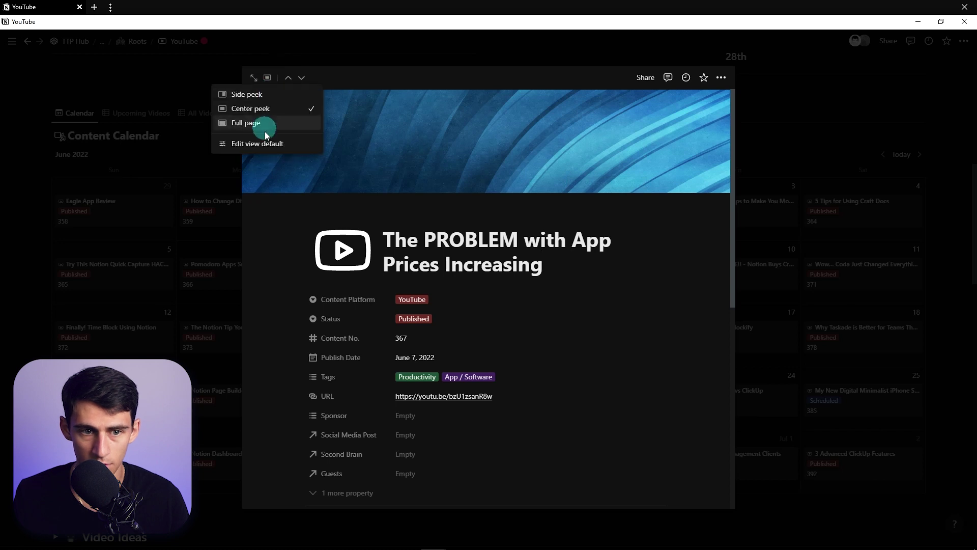
click(263, 141)
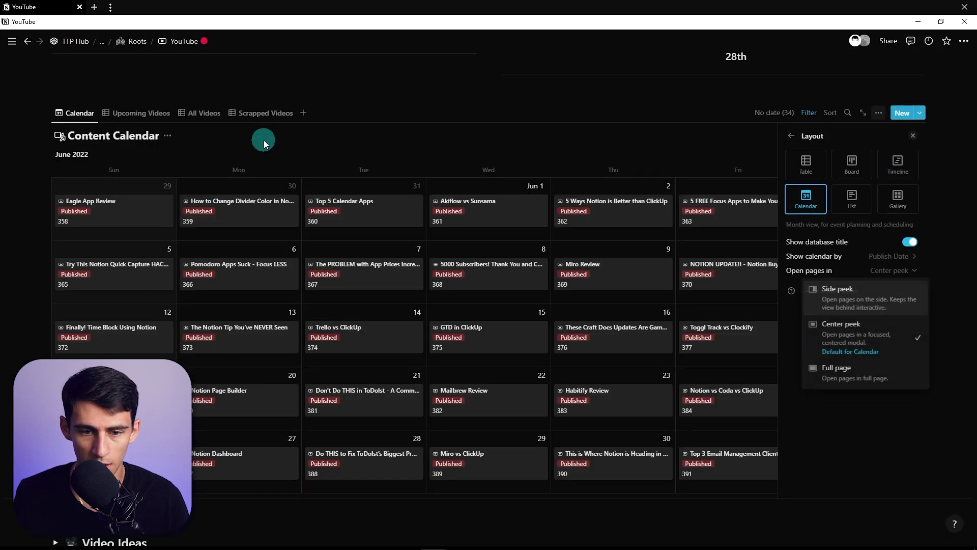
click(846, 373)
Step: Open the 5000 Subscribers! video page, scroll through it, and return to the YouTube page
click(488, 270)
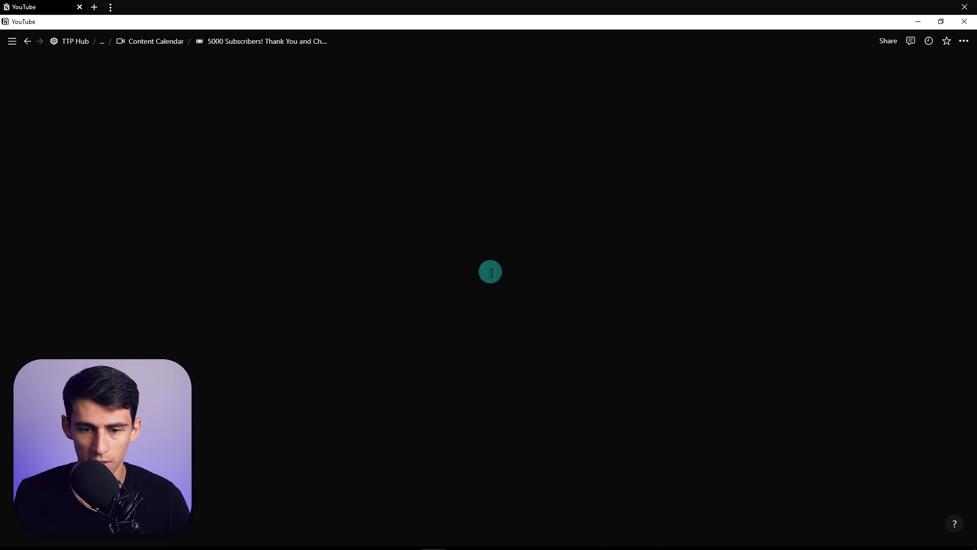
scroll(163, 246, down, 5)
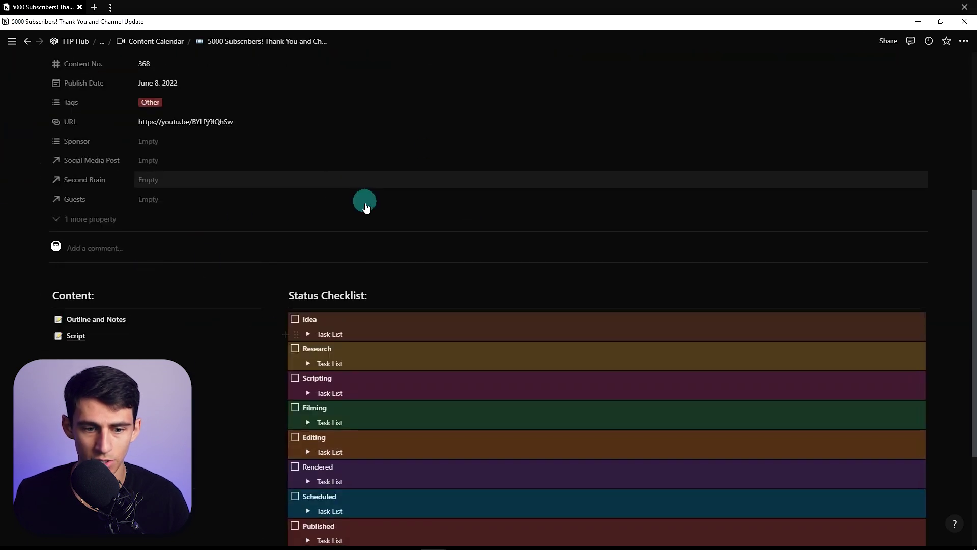
scroll(364, 203, down, 2)
click(28, 40)
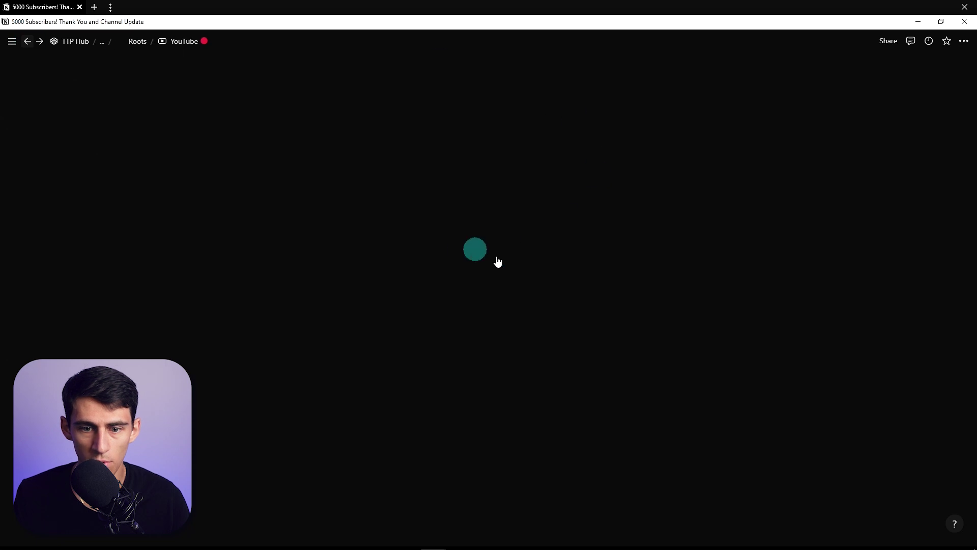
Step: Set the Content Calendar layout's Open pages in to Side peek and open Akiflow vs Sunsama beside it
click(879, 112)
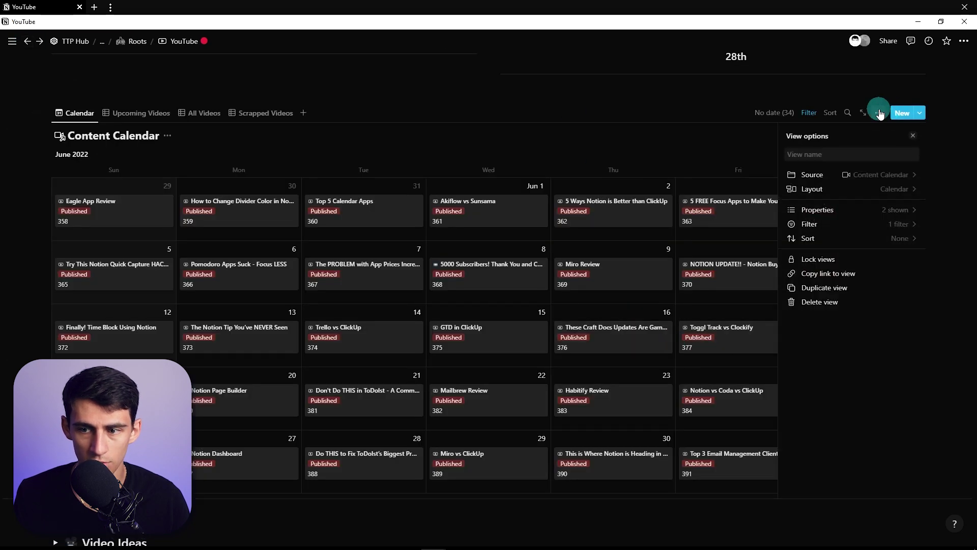
click(807, 187)
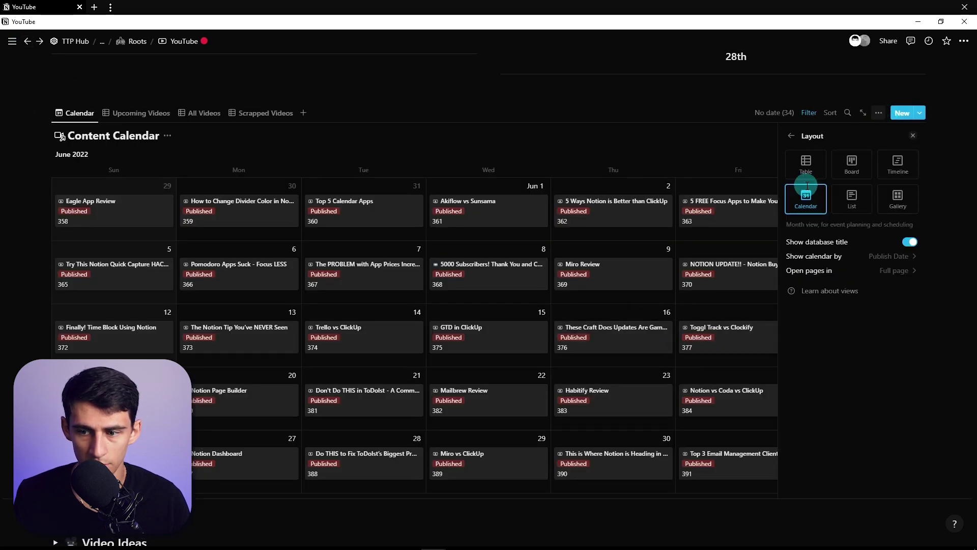
click(834, 270)
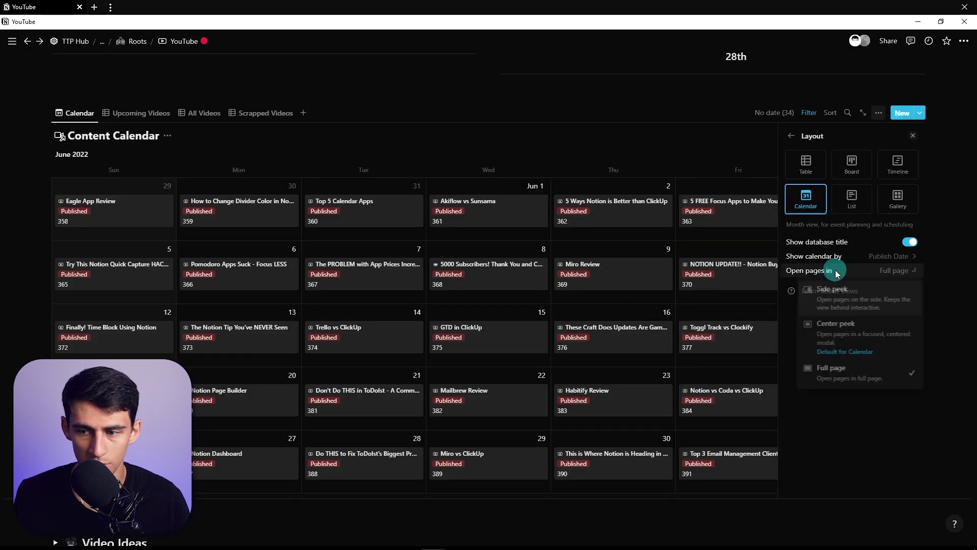
click(860, 340)
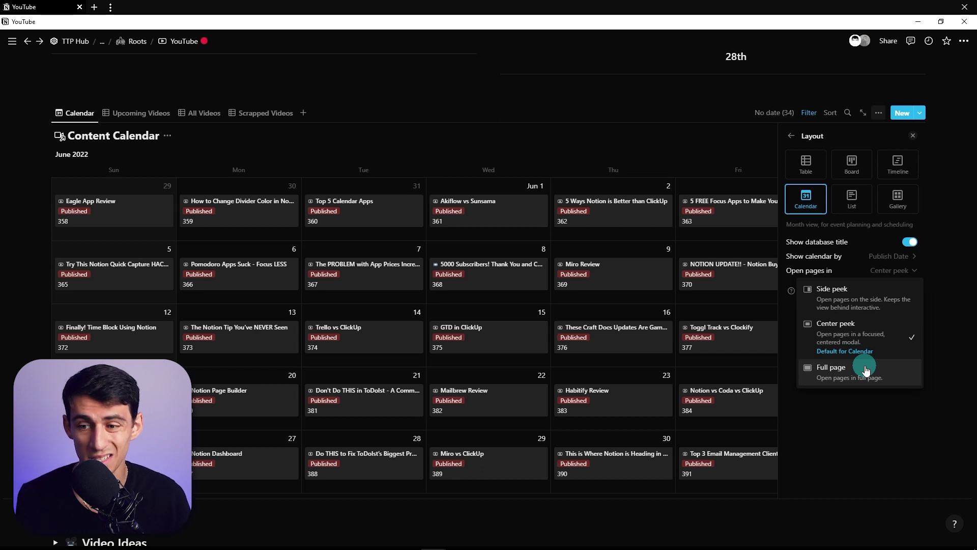
click(450, 167)
click(504, 203)
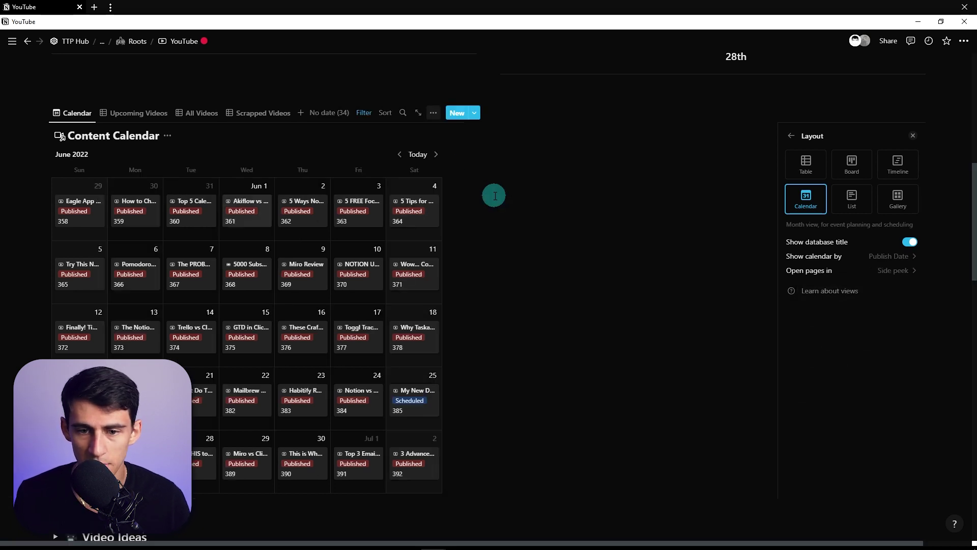
scroll(761, 273, down, 6)
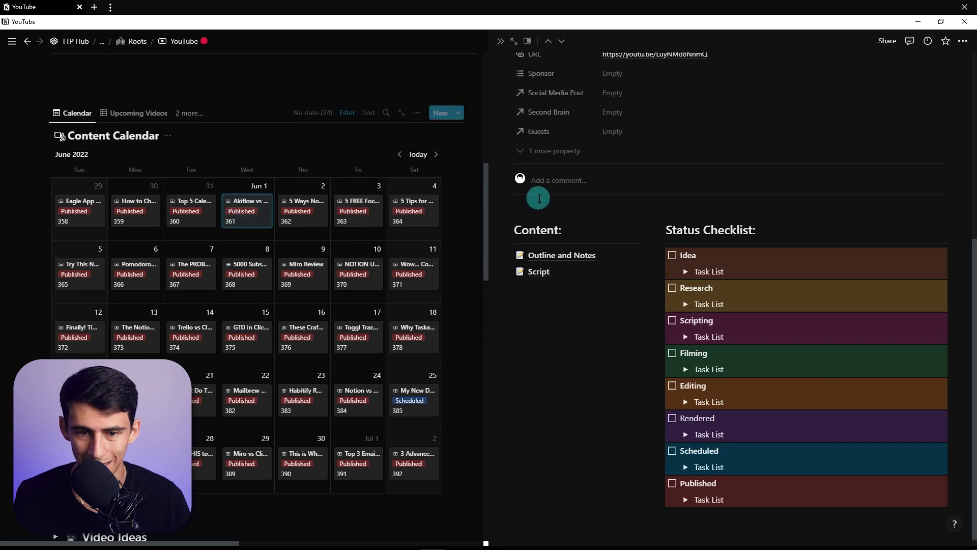
scroll(571, 349, up, 6)
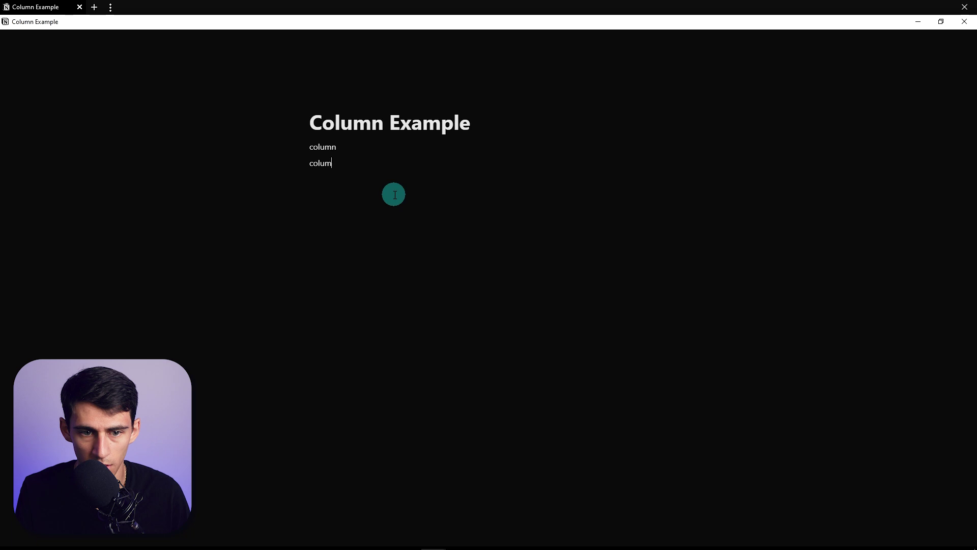
Step: Drag 'column 2' to the left of 'column' to form two columns, then add and select filler lines beneath it
mouse_move(296, 163)
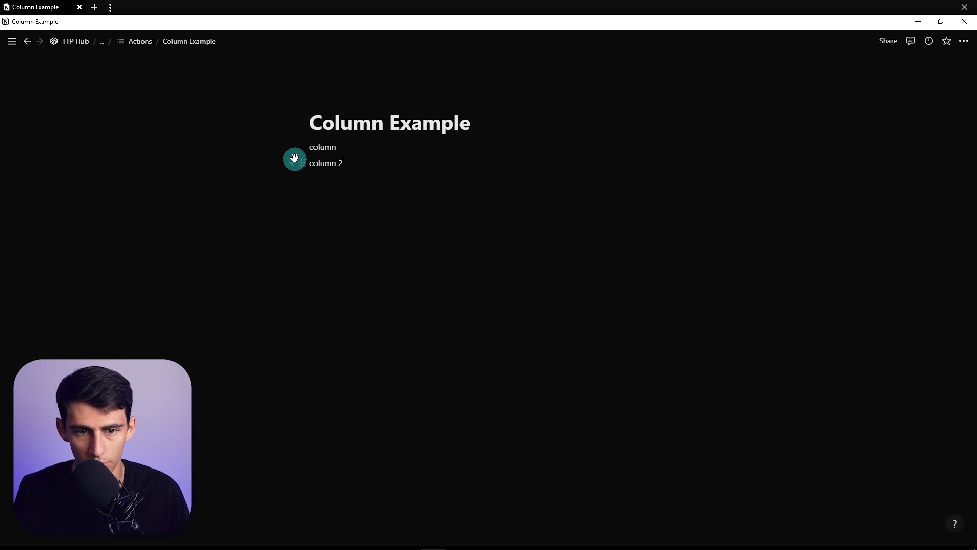
drag(287, 147, 285, 147)
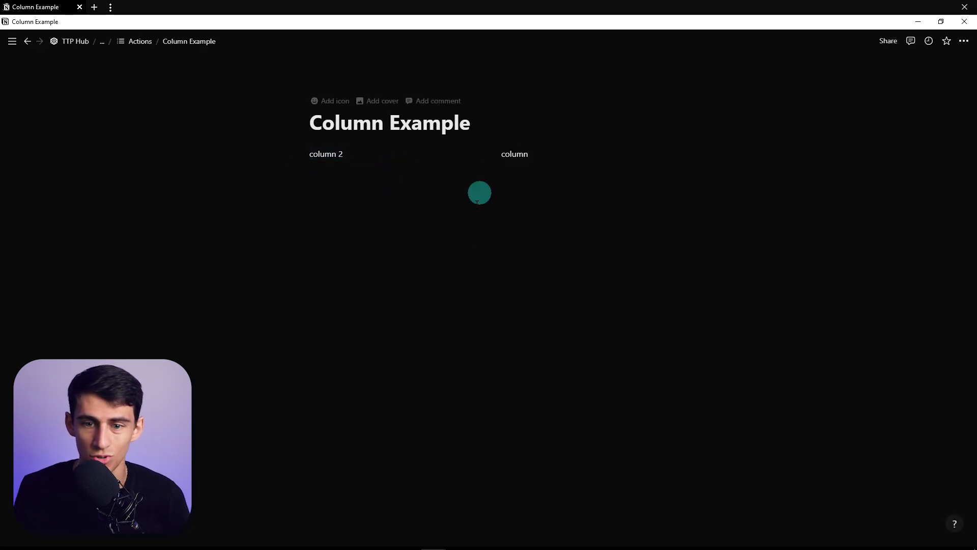
key(Return)
text(fj;aldjflsa)
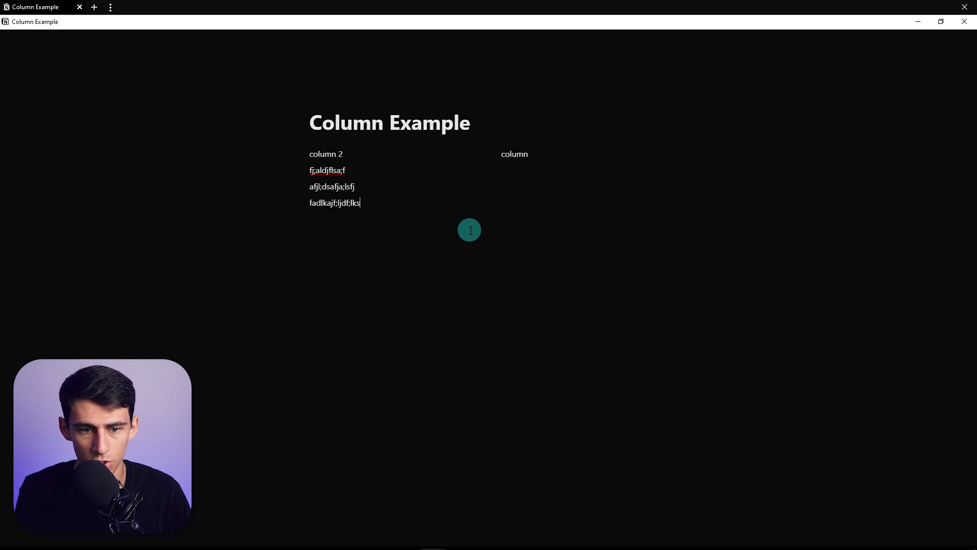
text(f;ldsa)
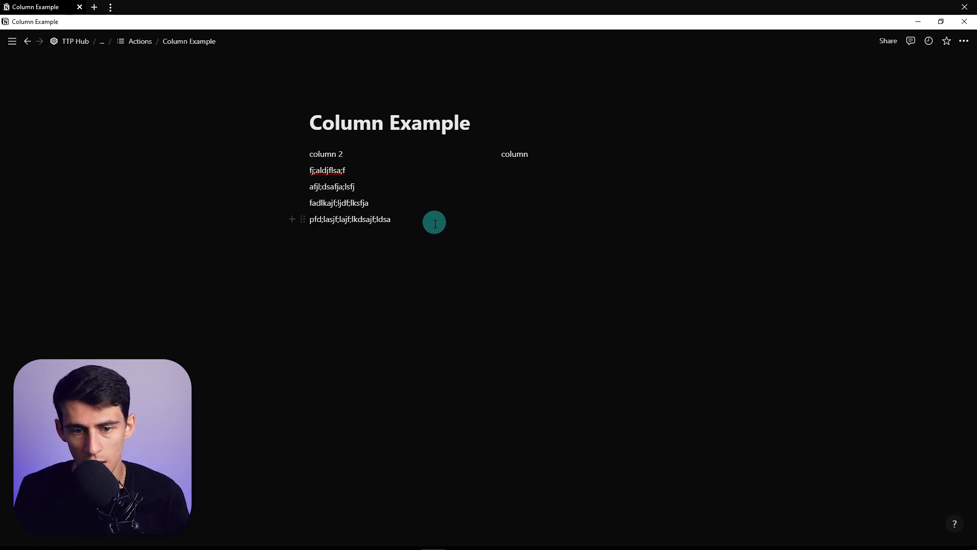
drag(434, 220, 314, 170)
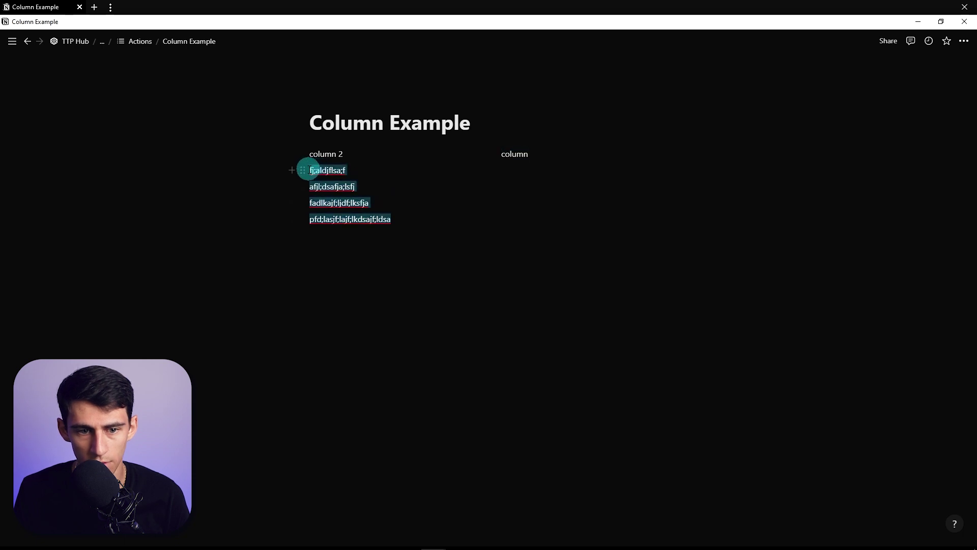
Step: Turn the four selected filler lines into side-by-side columns
click(305, 170)
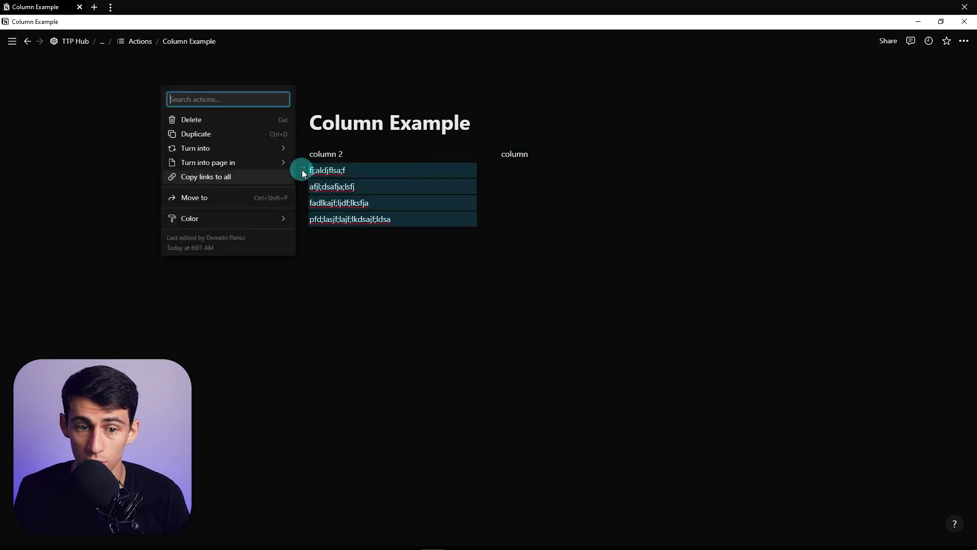
click(263, 145)
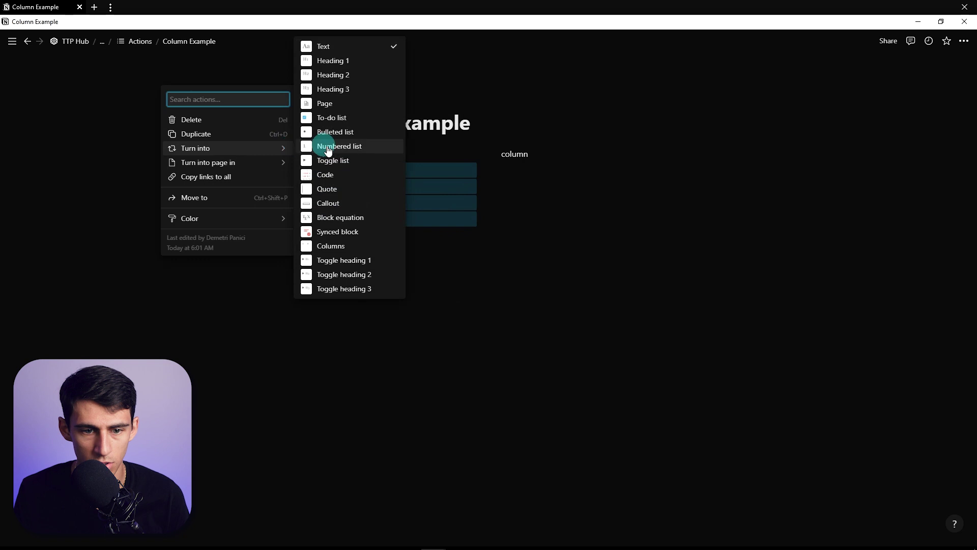
click(352, 250)
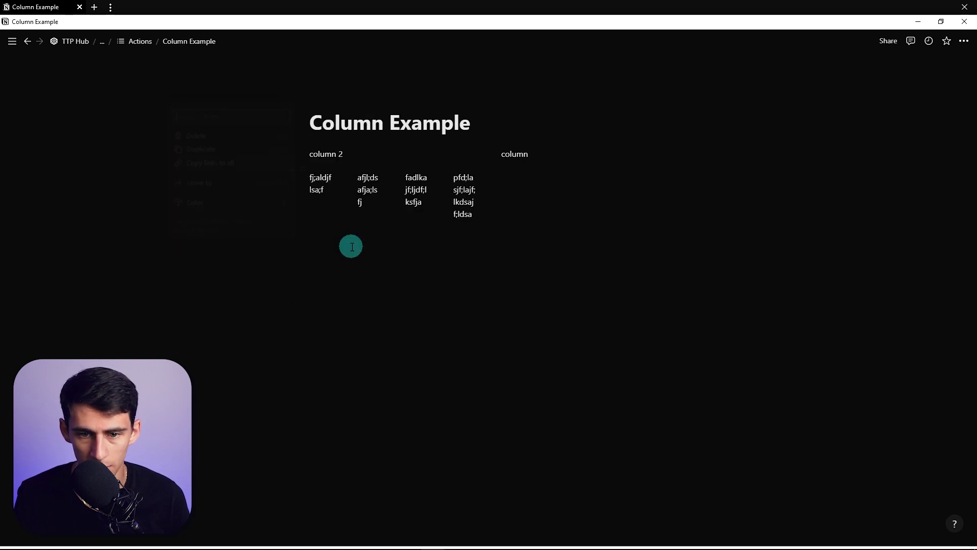
Step: Select all the column blocks below the title and delete them
click(529, 195)
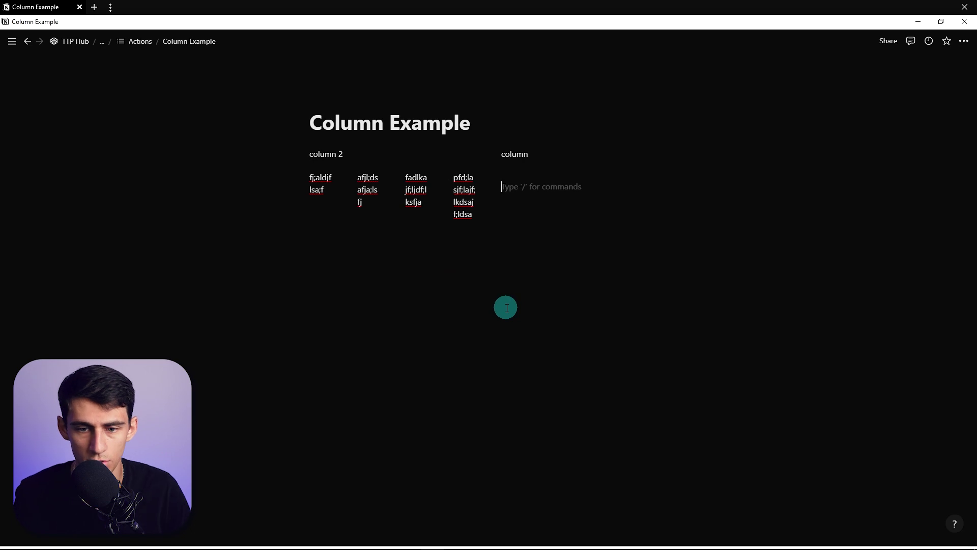
drag(507, 308, 270, 133)
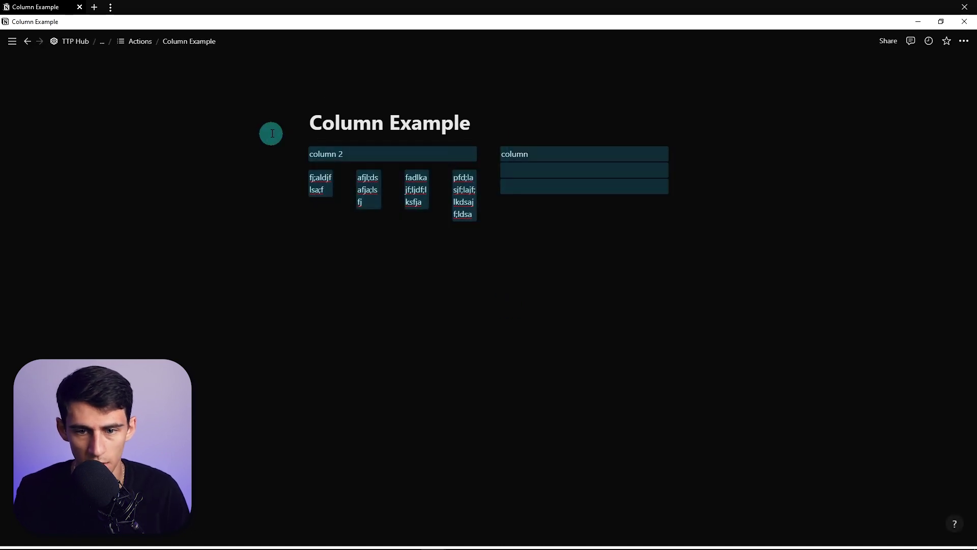
key(Delete)
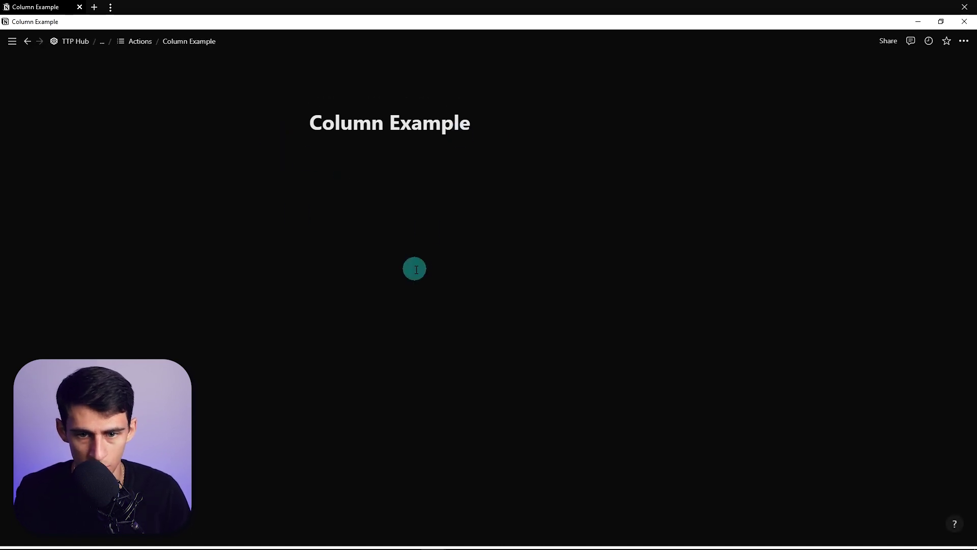
Step: Insert a five-column block below the title using the /col5 command
click(416, 270)
text(/col)
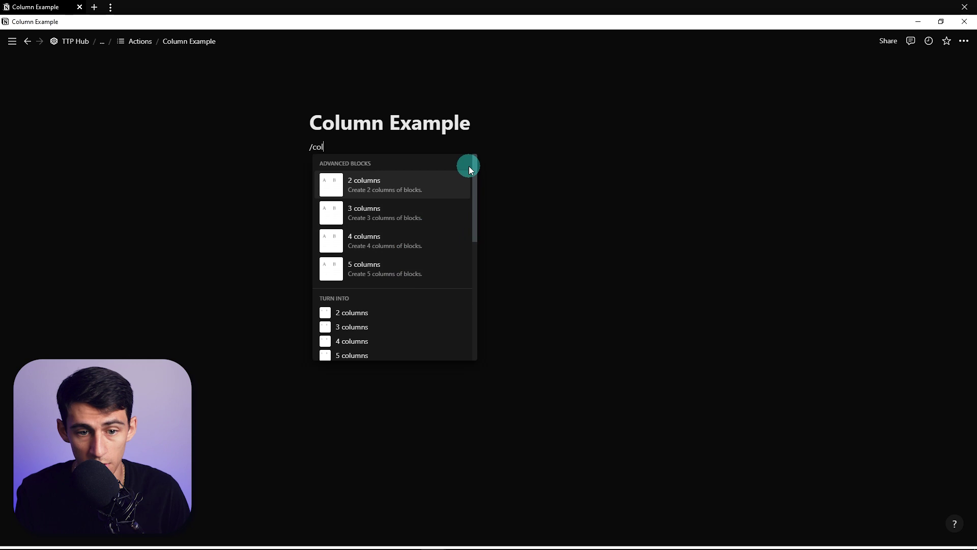
text(2)
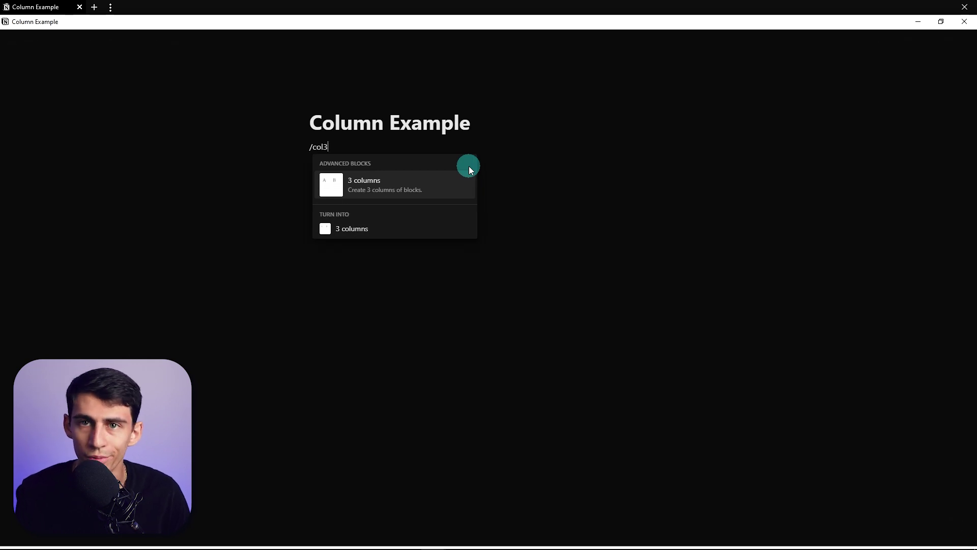
key(BackSpace)
text(5)
key(BackSpace)
key(BackSpace)
key(BackSpace)
key(BackSpace)
key(BackSpace)
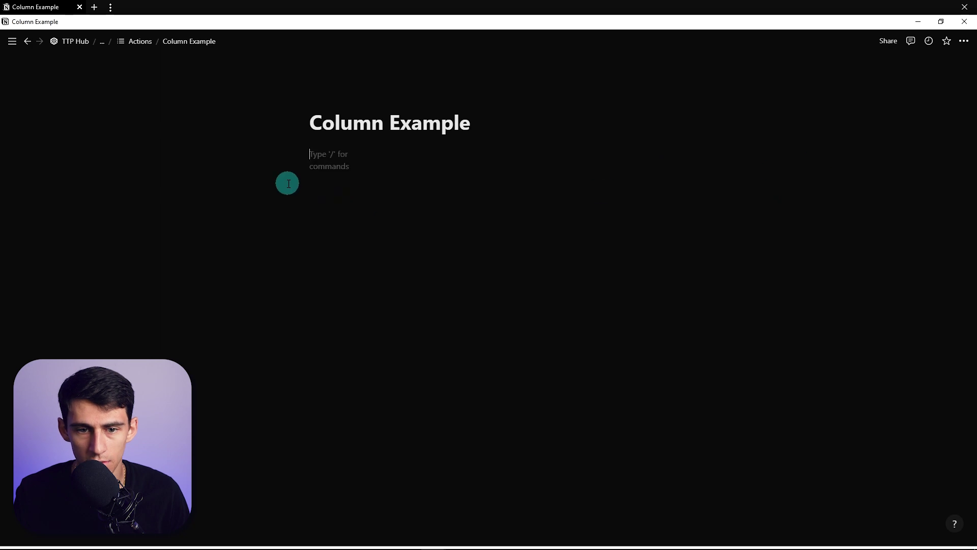
Step: Type a filler word in each of the five columns: dsfasf, adsfa, sdfa, fdasfast, asfasfd
text(dsfasf)
click(402, 154)
text(adsfa)
click(496, 154)
text(sdfa)
click(590, 154)
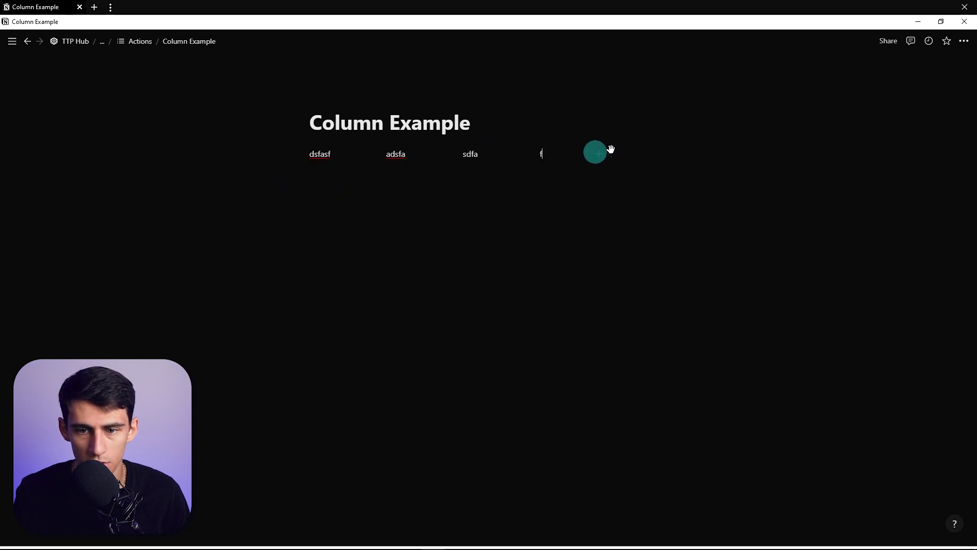
text(fdasfast)
click(656, 153)
text(asfasfd)
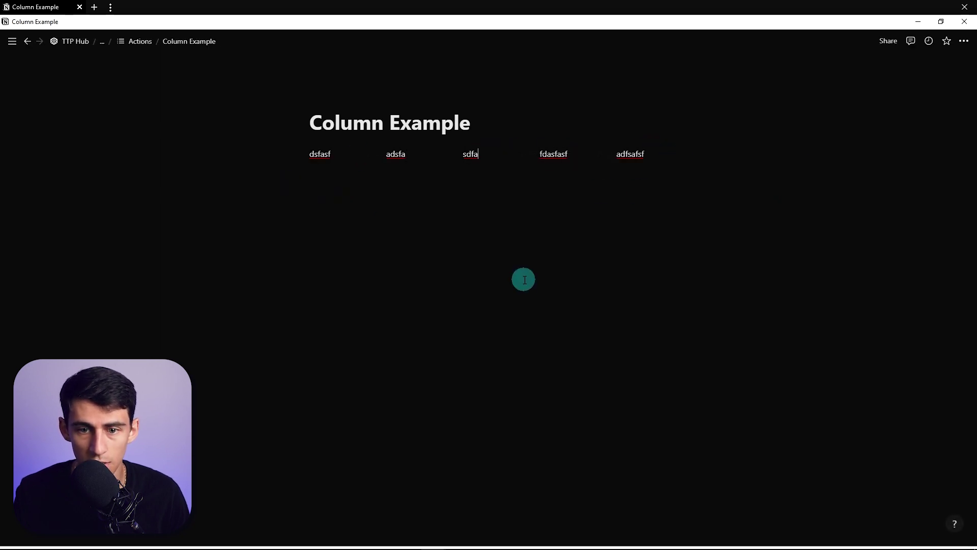